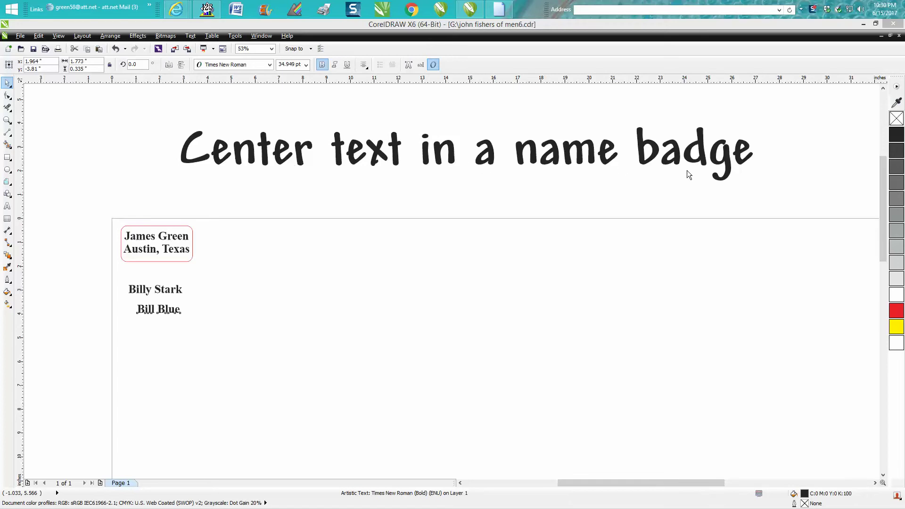
# Zoom in on the first badge and the names, then select the whole first badge.
pyautogui.click(8, 120)
pyautogui.moveTo(83, 180); pyautogui.dragTo(596, 448)
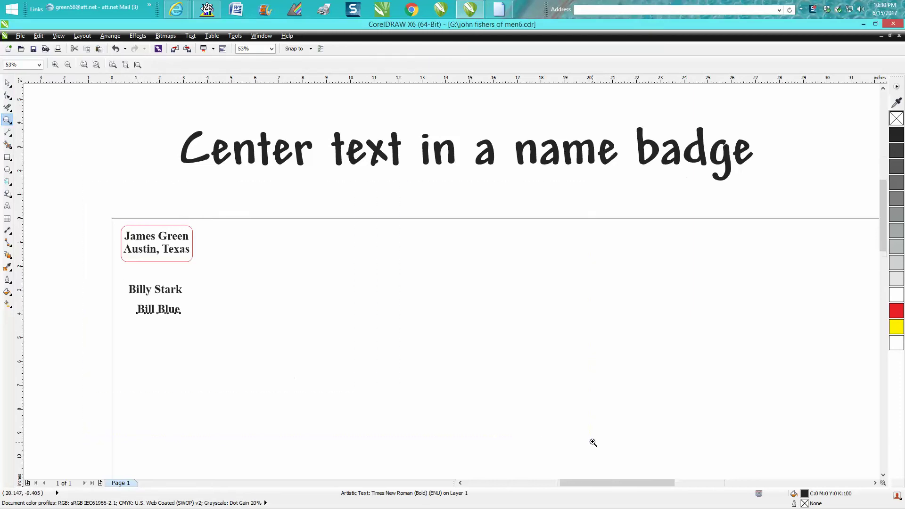
pyautogui.click(7, 82)
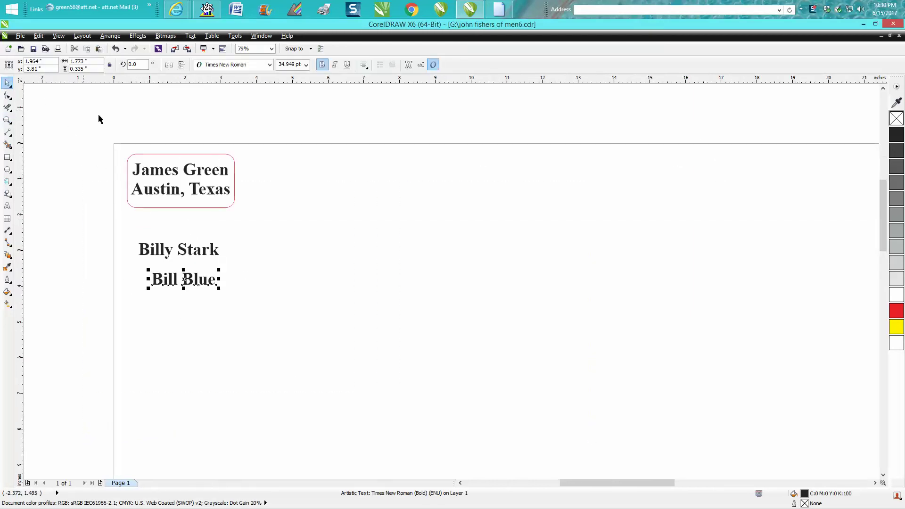
pyautogui.moveTo(114, 140); pyautogui.dragTo(253, 223)
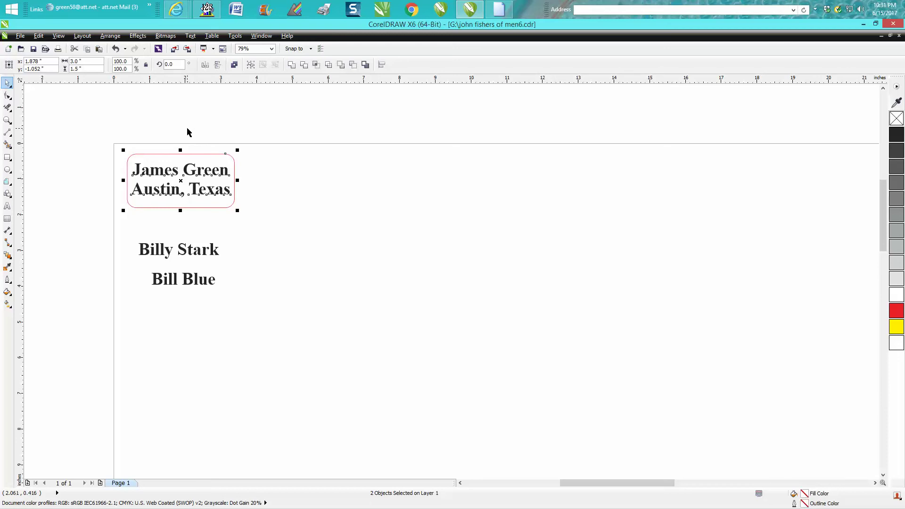
pyautogui.click(182, 255)
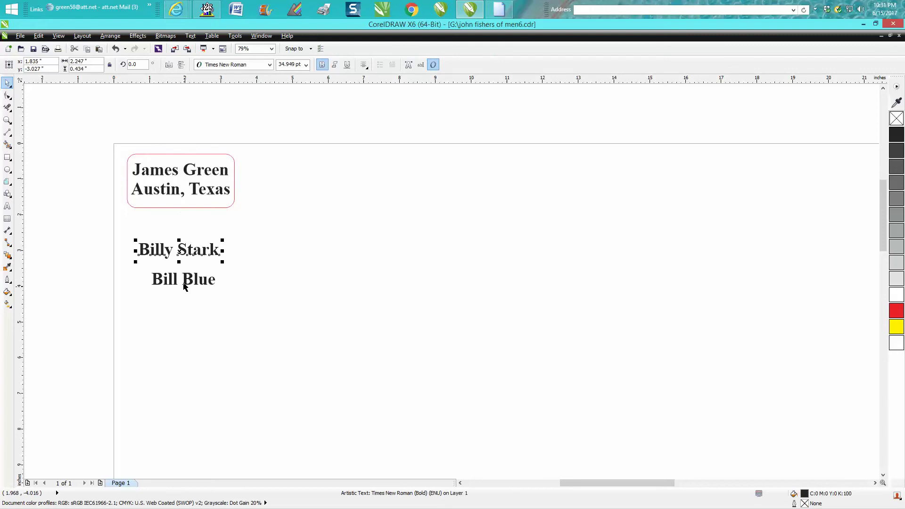
pyautogui.click(184, 282)
pyautogui.moveTo(117, 141); pyautogui.dragTo(249, 221)
# Clone the badge with Edit > Clone and repeat twice with Ctrl+R, making four badges.
pyautogui.click(39, 36)
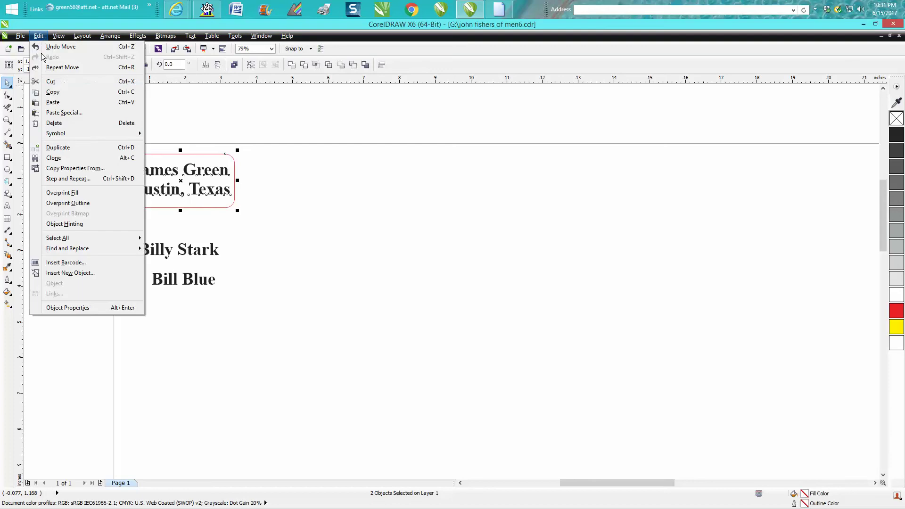
pyautogui.click(53, 158)
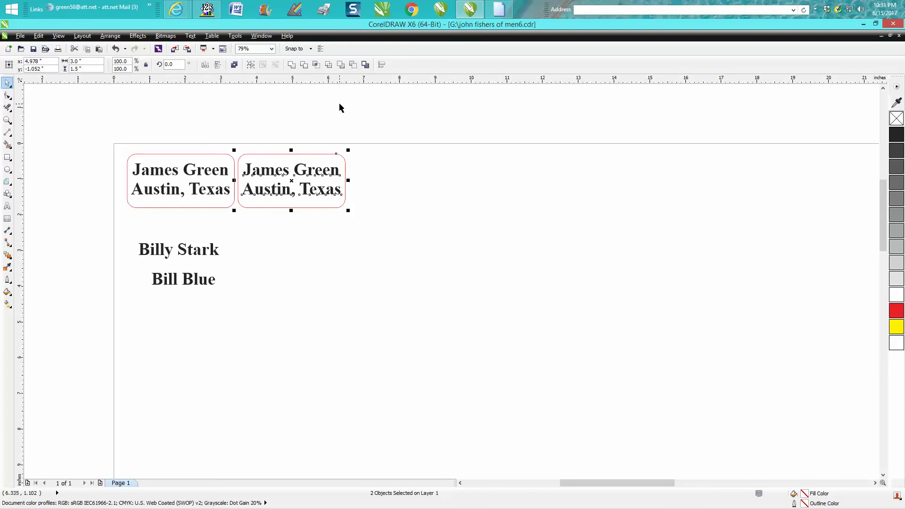
pyautogui.hotkey('ctrl', 'r')
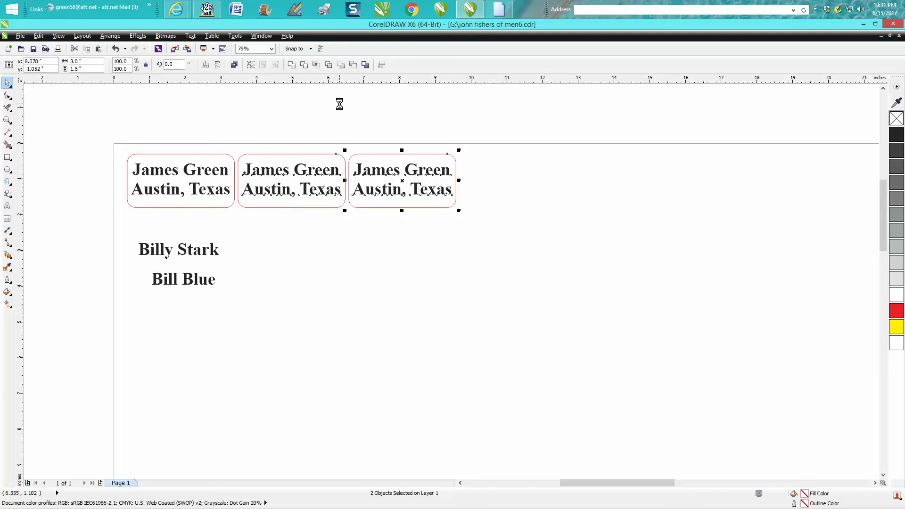
pyautogui.hotkey('ctrl', 'r')
pyautogui.click(364, 316)
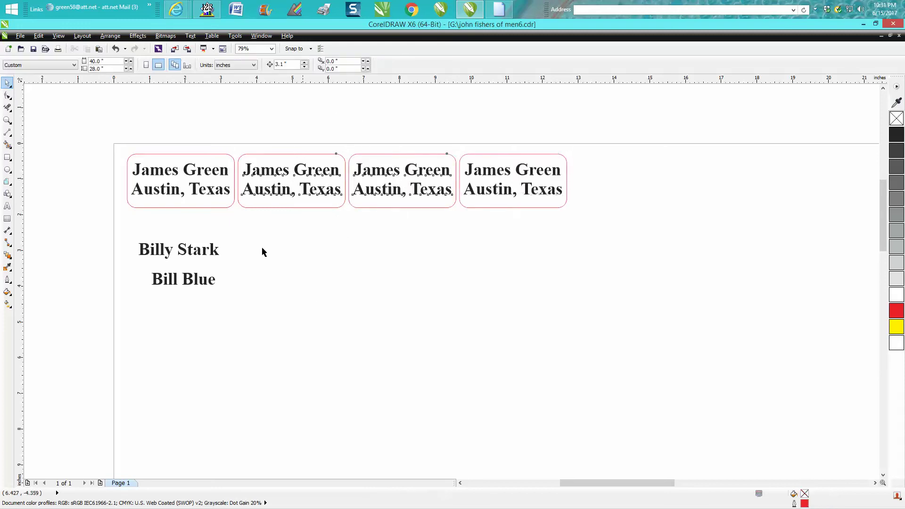
pyautogui.click(203, 190)
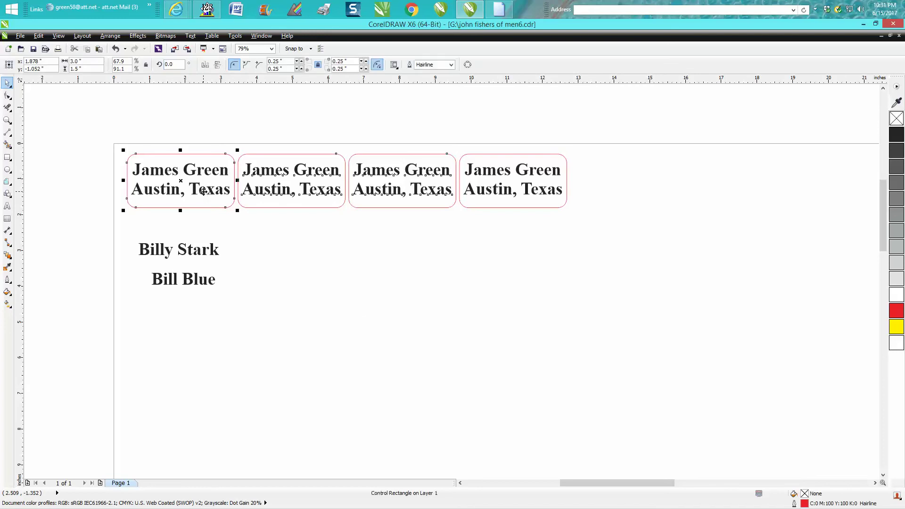
pyautogui.click(257, 192)
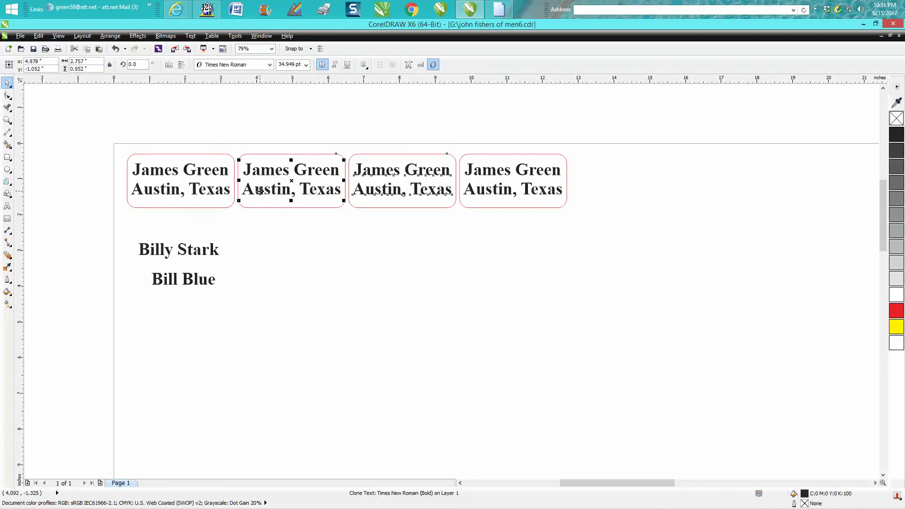
# Replace the second badge's name line with 'Doug Blue', keeping the city line.
pyautogui.click(421, 66)
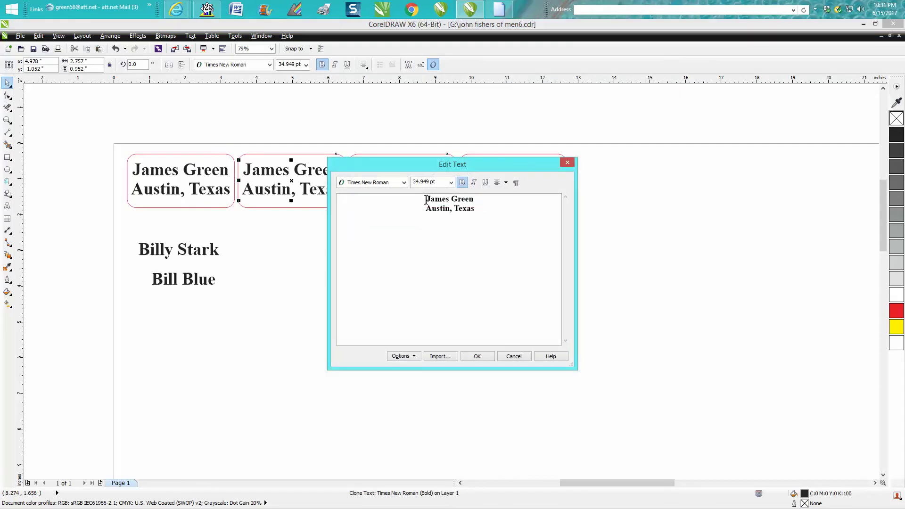
pyautogui.moveTo(426, 200); pyautogui.dragTo(479, 198)
pyautogui.press('Delete')
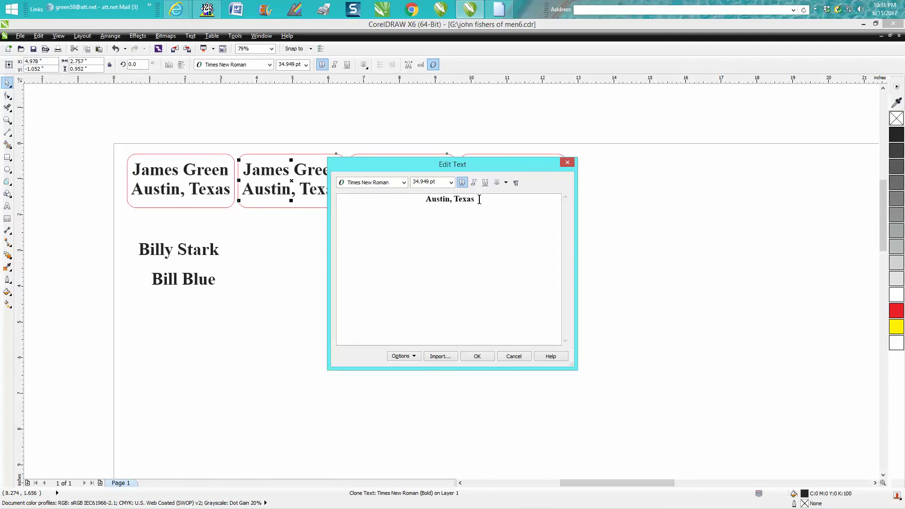
pyautogui.press('Return')
pyautogui.press('Up')
pyautogui.write('Doug')
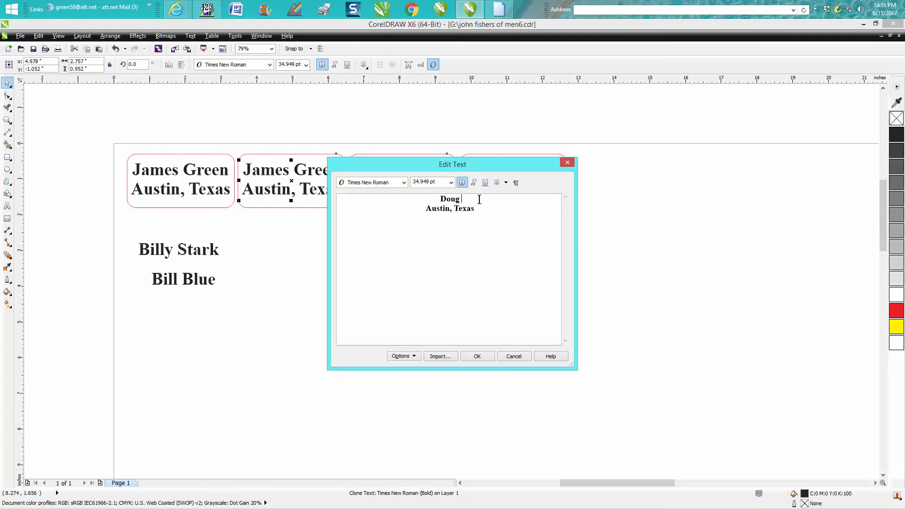
pyautogui.write(' Blue')
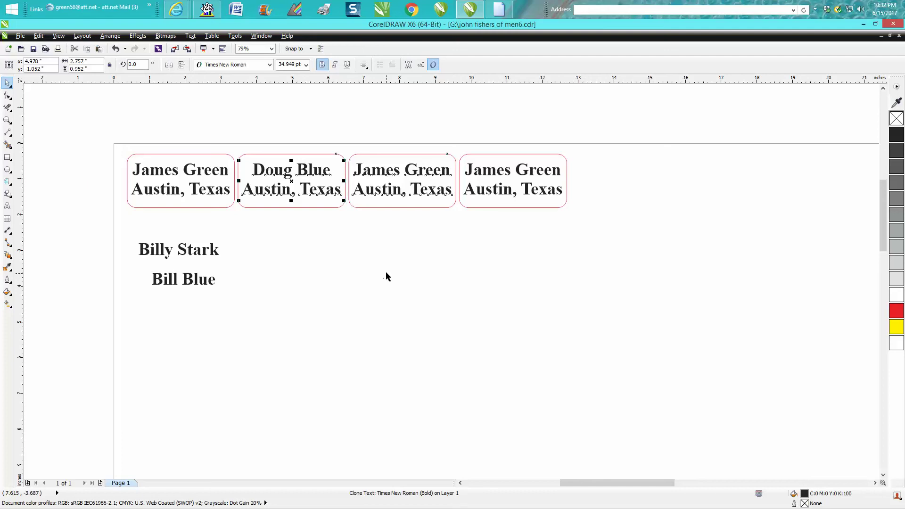
# Edit the third badge's name, replacing its last letters with 'Al'.
pyautogui.click(394, 187)
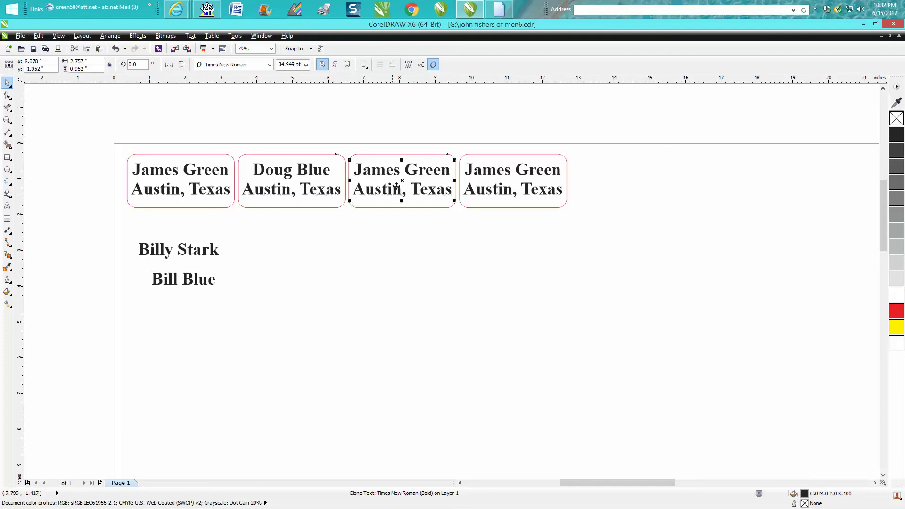
pyautogui.click(420, 65)
pyautogui.press('BackSpace')
pyautogui.press('BackSpace')
pyautogui.press('BackSpace')
pyautogui.press('BackSpace')
pyautogui.press('BackSpace')
pyautogui.press('BackSpace')
pyautogui.press('BackSpace')
pyautogui.press('BackSpace')
pyautogui.press('BackSpace')
pyautogui.press('BackSpace')
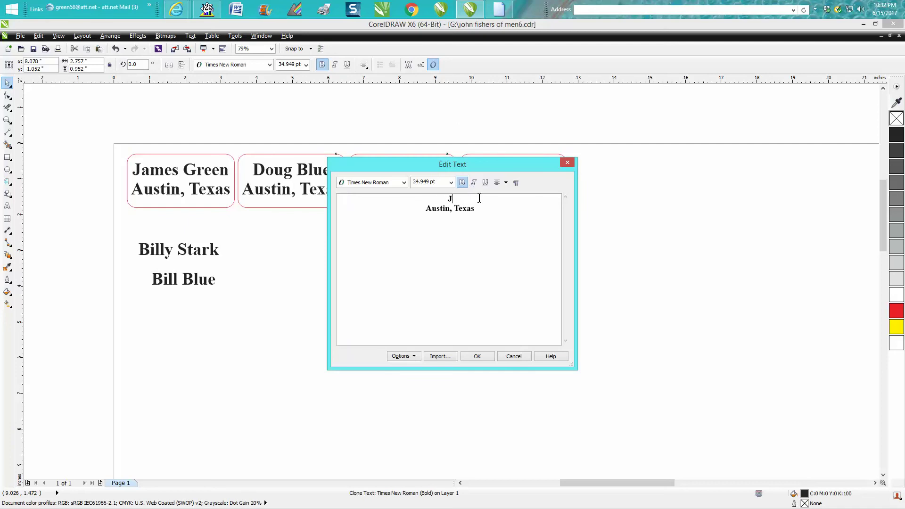
pyautogui.press('BackSpace')
pyautogui.write('Al')
pyautogui.click(476, 356)
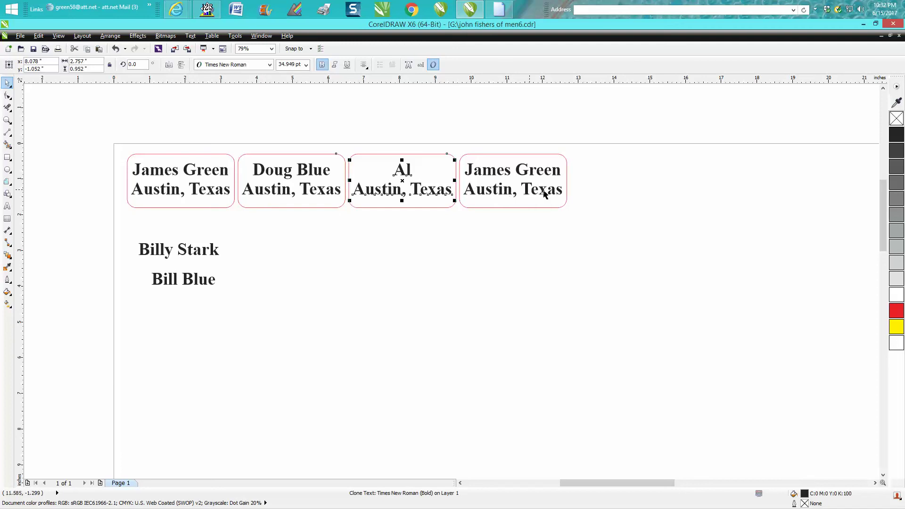
# Delete the three cloned badges and move the first badge's outline away from its text.
pyautogui.moveTo(233, 141); pyautogui.dragTo(596, 241)
pyautogui.press('Delete')
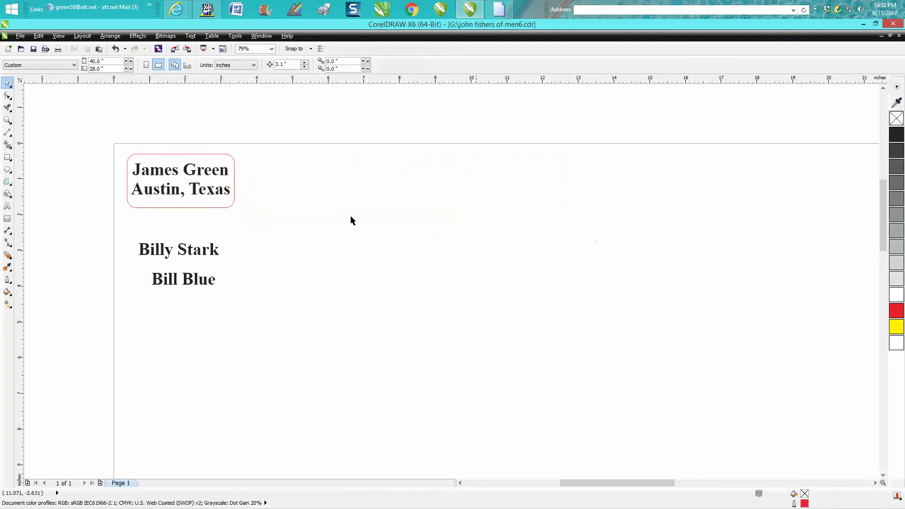
pyautogui.click(211, 173)
pyautogui.moveTo(182, 177); pyautogui.dragTo(377, 227)
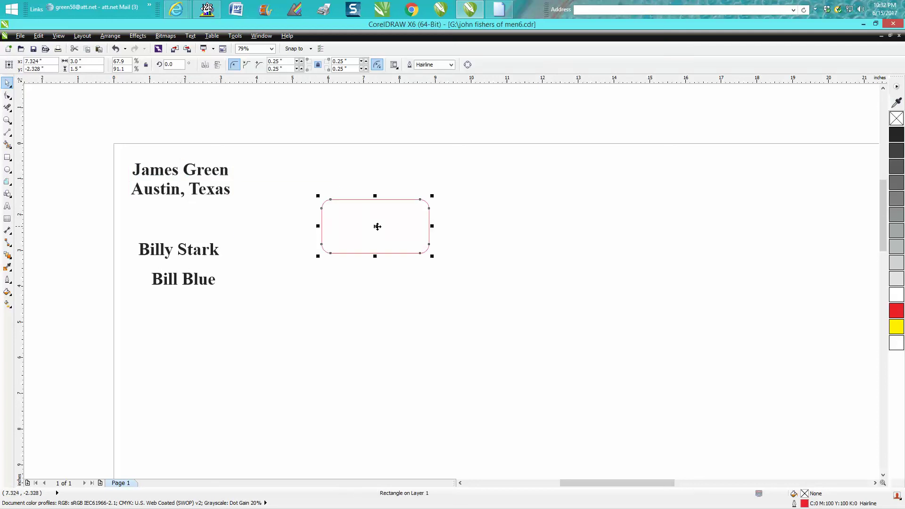
# Remove the city line from the text, leaving only 'James Green'.
pyautogui.click(229, 191)
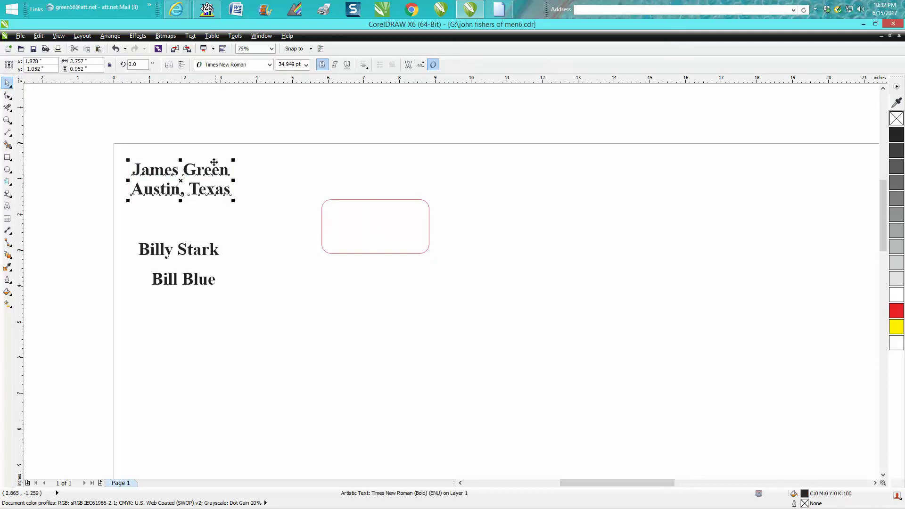
pyautogui.click(421, 64)
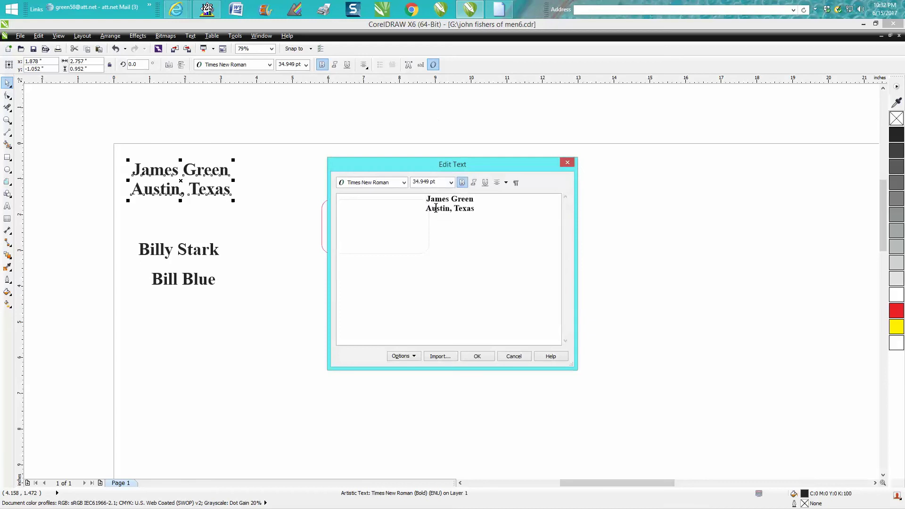
pyautogui.moveTo(427, 209); pyautogui.dragTo(521, 222)
pyautogui.press('Delete')
pyautogui.click(477, 356)
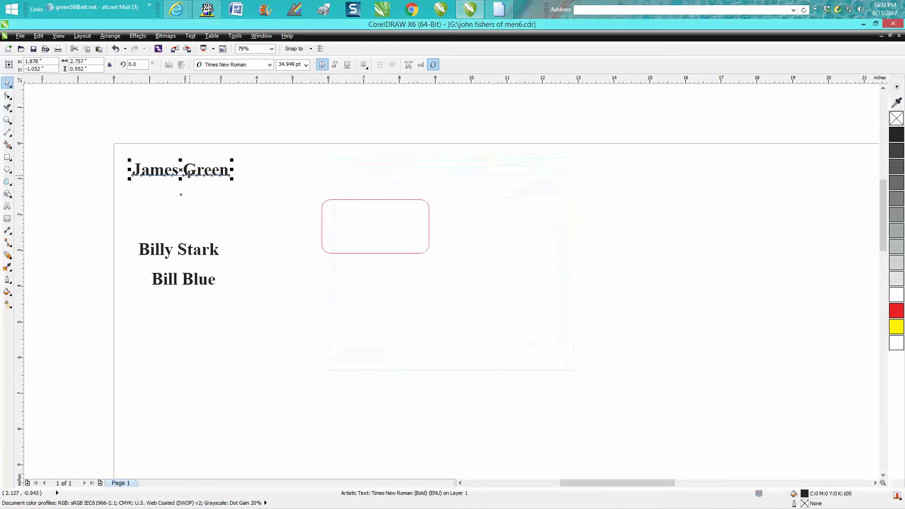
# Place James Green below Bill Blue, move the rounded rectangle top-left, and duplicate it.
pyautogui.moveTo(179, 193); pyautogui.dragTo(174, 346)
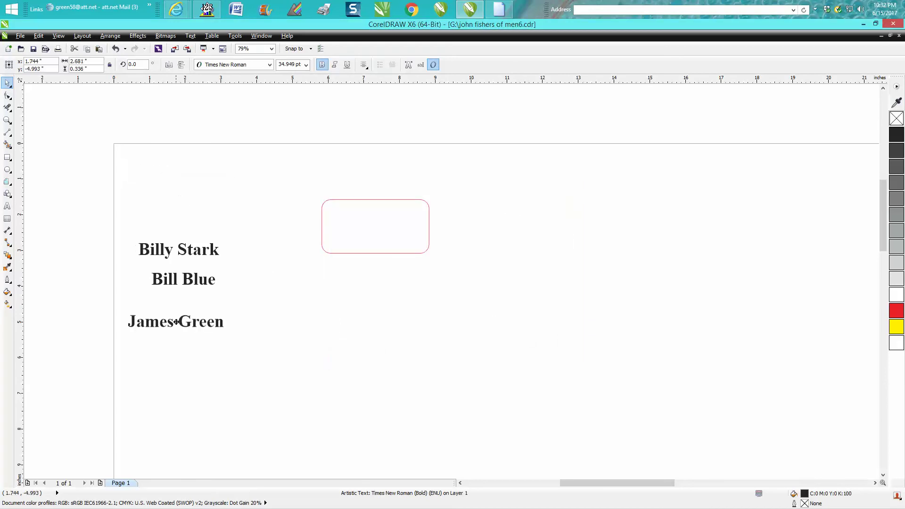
pyautogui.click(322, 221)
pyautogui.moveTo(355, 226); pyautogui.dragTo(173, 175)
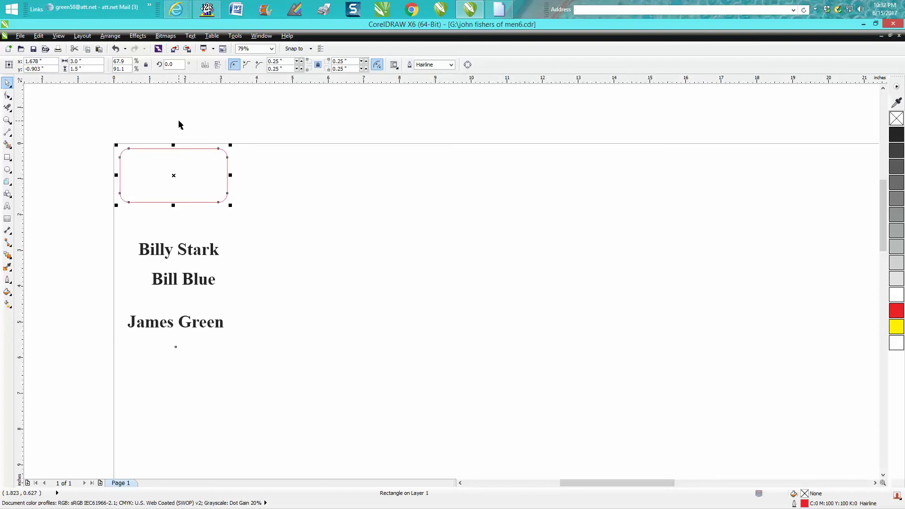
pyautogui.hotkey('ctrl', 'd')
pyautogui.hotkey('ctrl', 'd')
pyautogui.hotkey('ctrl', 'd')
pyautogui.hotkey('ctrl', 'd')
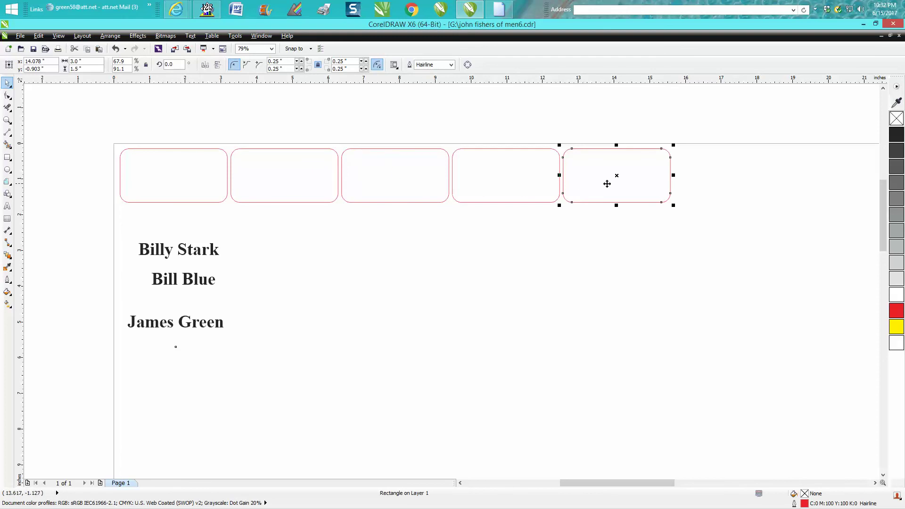
# Nudge the fifth rounded rectangle, then delete it, leaving four badges in a row.
pyautogui.click(600, 214)
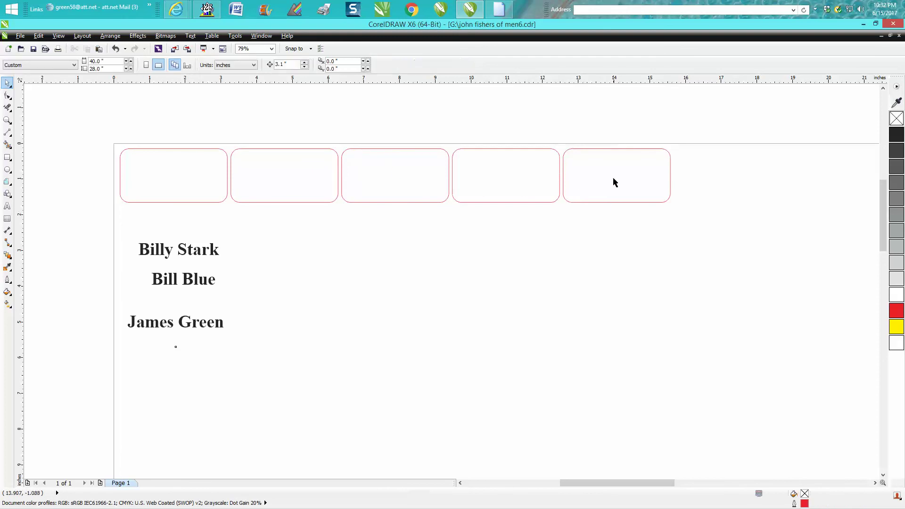
pyautogui.click(618, 150)
pyautogui.moveTo(618, 167)
pyautogui.mouseDown()
pyautogui.moveTo(619, 187)
pyautogui.moveTo(631, 175)
pyautogui.moveTo(608, 218)
pyautogui.moveTo(386, 248)
pyautogui.moveTo(605, 205)
pyautogui.moveTo(618, 182)
pyautogui.moveTo(609, 181)
pyautogui.mouseUp()
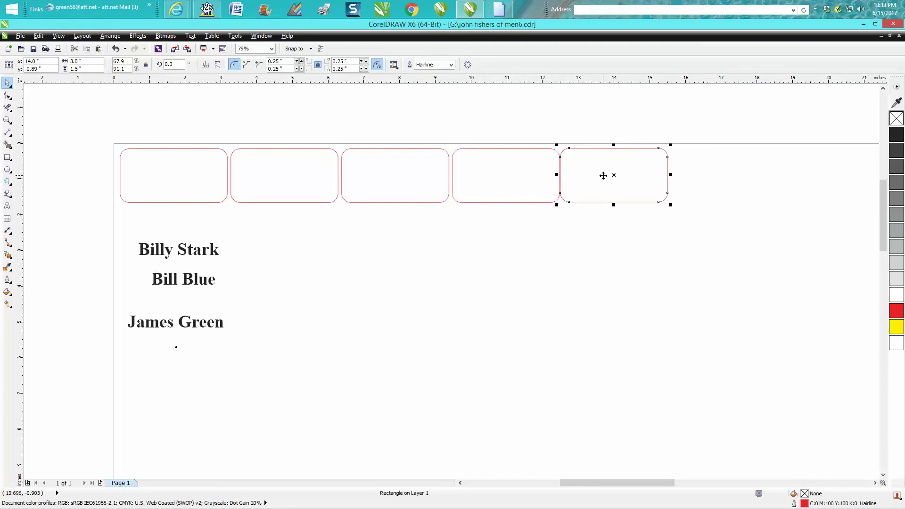
pyautogui.moveTo(612, 176); pyautogui.dragTo(617, 181)
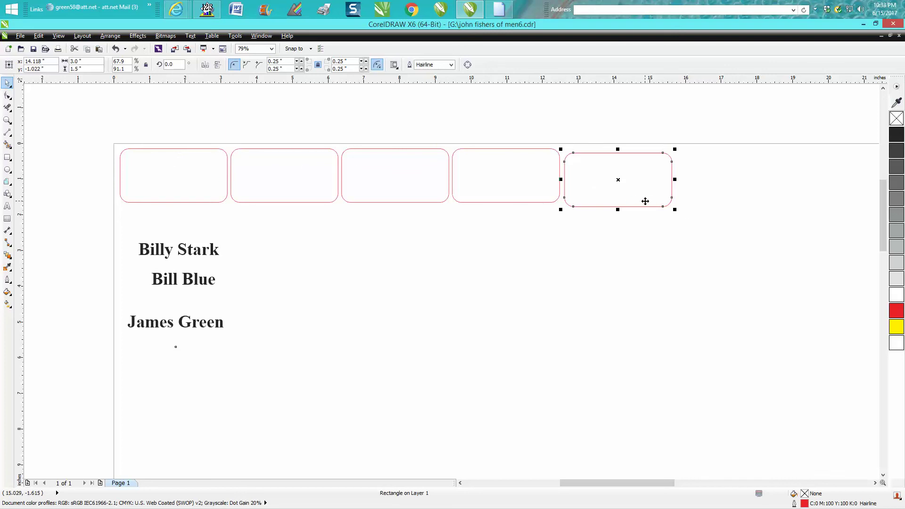
pyautogui.press('Delete')
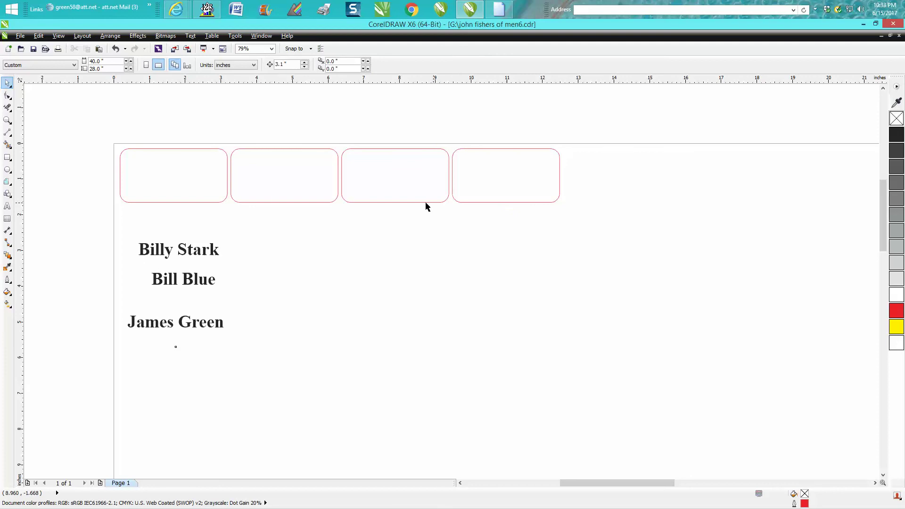
pyautogui.click(192, 254)
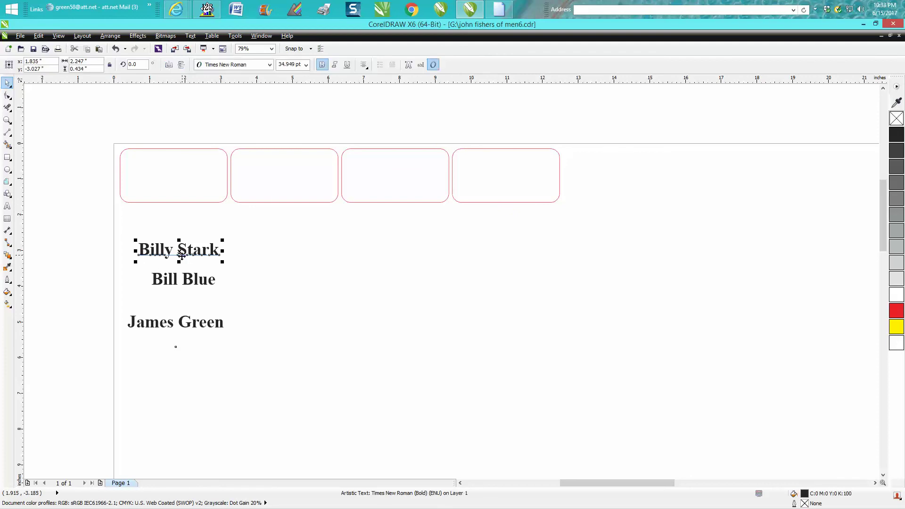
pyautogui.moveTo(180, 252); pyautogui.dragTo(170, 178)
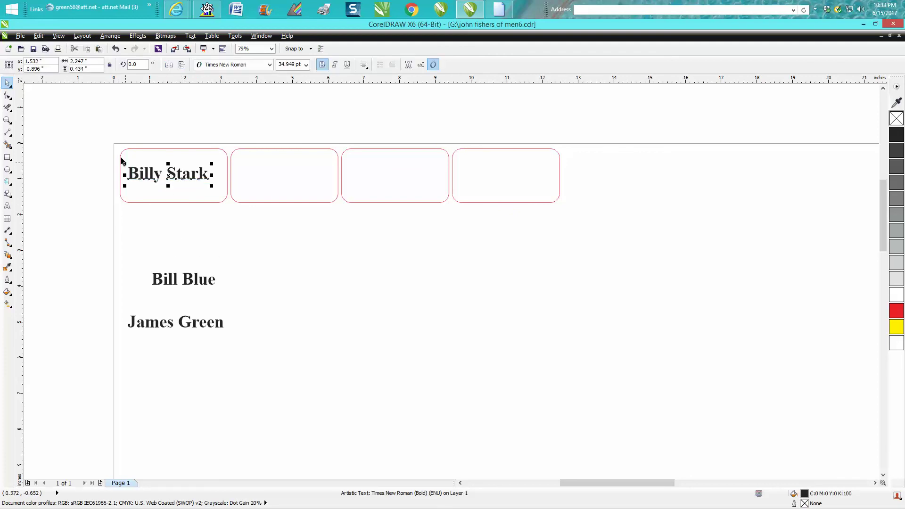
pyautogui.moveTo(108, 134); pyautogui.dragTo(238, 222)
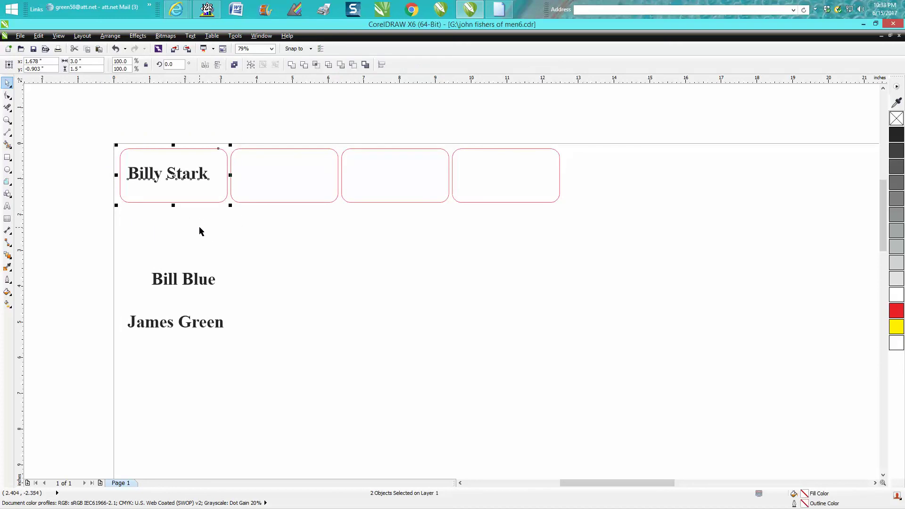
pyautogui.moveTo(102, 134); pyautogui.dragTo(233, 219)
pyautogui.press('c')
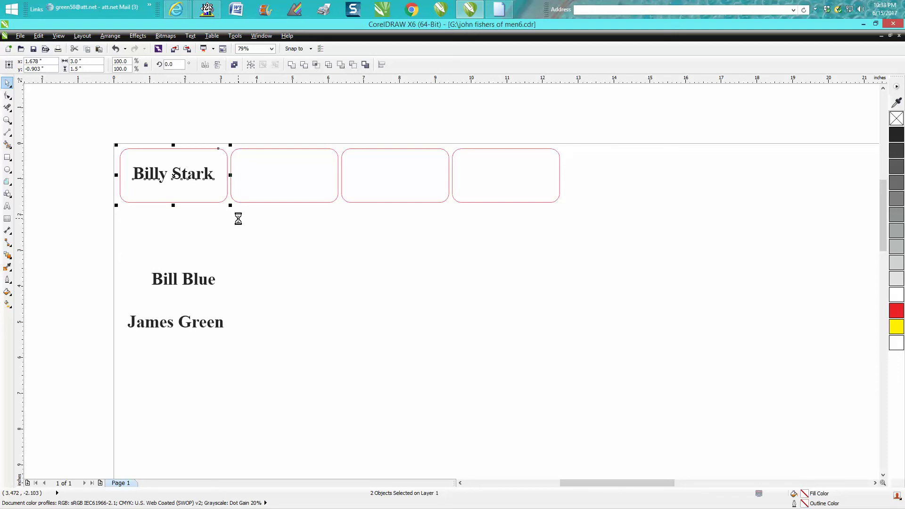
# Move Bill Blue into the second badge and centre it there with C.
pyautogui.click(197, 280)
pyautogui.moveTo(197, 281); pyautogui.dragTo(297, 227)
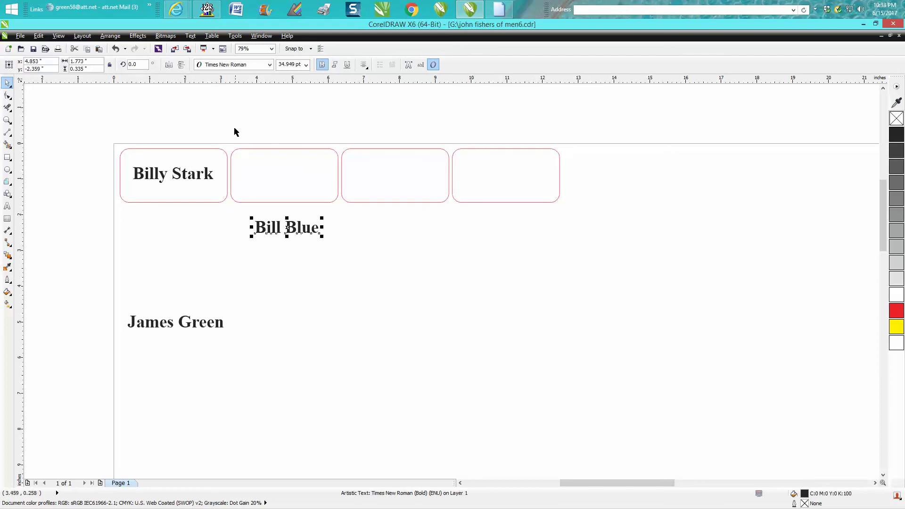
pyautogui.moveTo(237, 187); pyautogui.dragTo(356, 253)
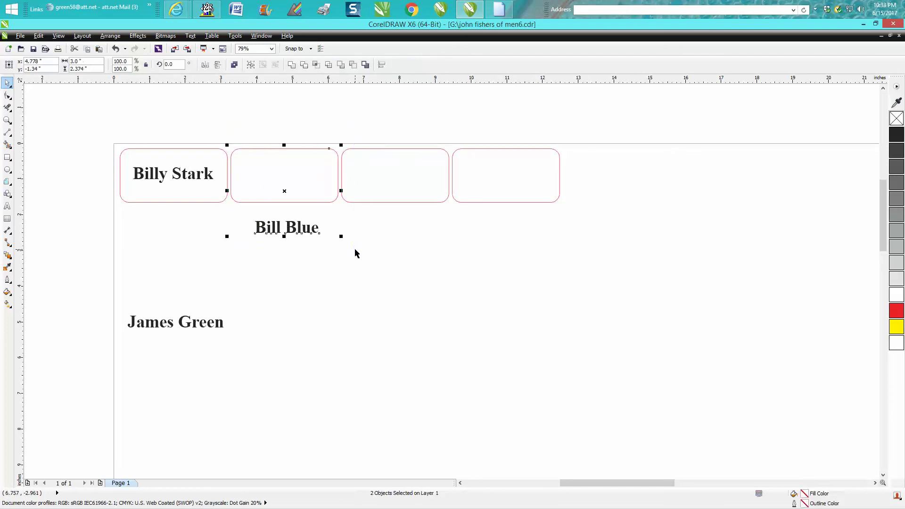
pyautogui.press('c')
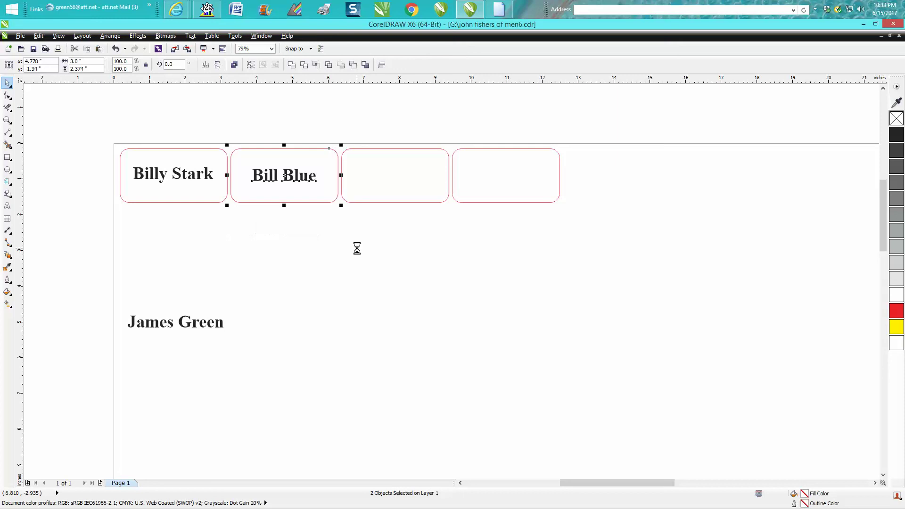
pyautogui.click(216, 325)
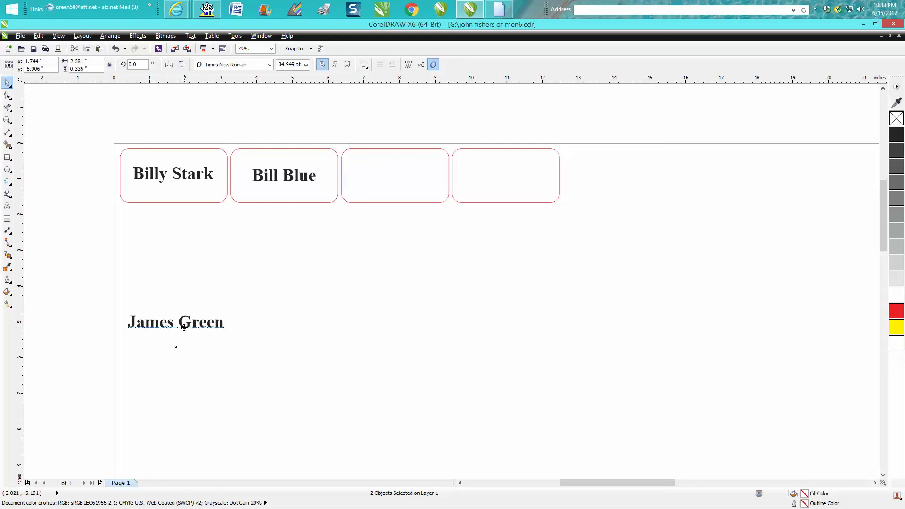
pyautogui.click(187, 324)
pyautogui.moveTo(175, 322)
pyautogui.mouseDown()
pyautogui.moveTo(383, 228)
pyautogui.moveTo(399, 193)
pyautogui.mouseUp()
pyautogui.moveTo(345, 135); pyautogui.dragTo(463, 227)
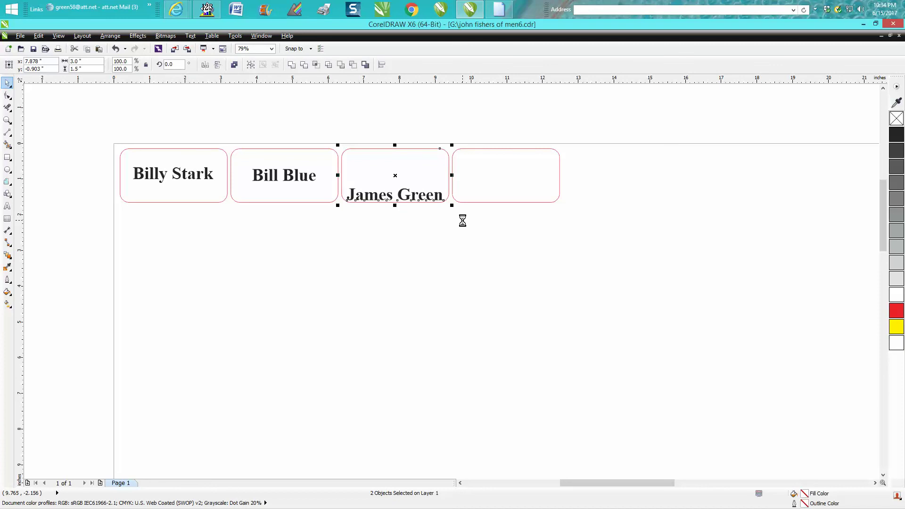
pyautogui.press('e')
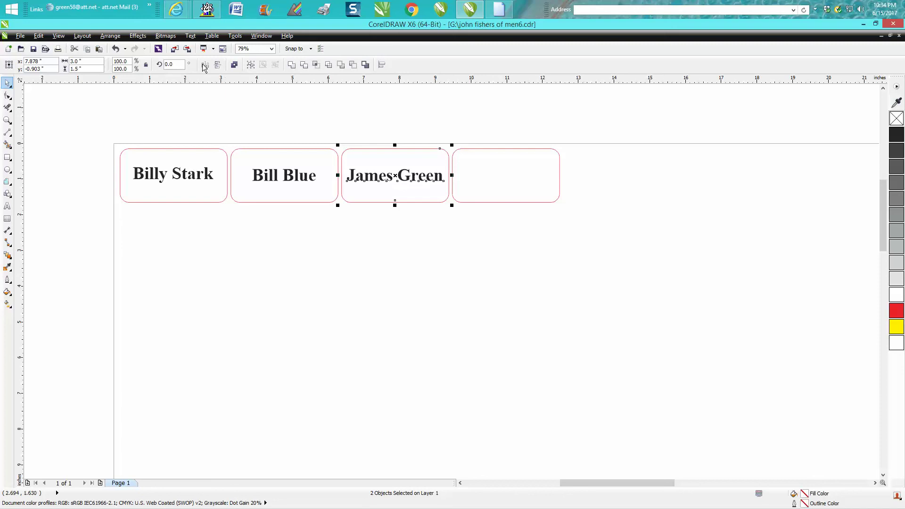
pyautogui.click(111, 37)
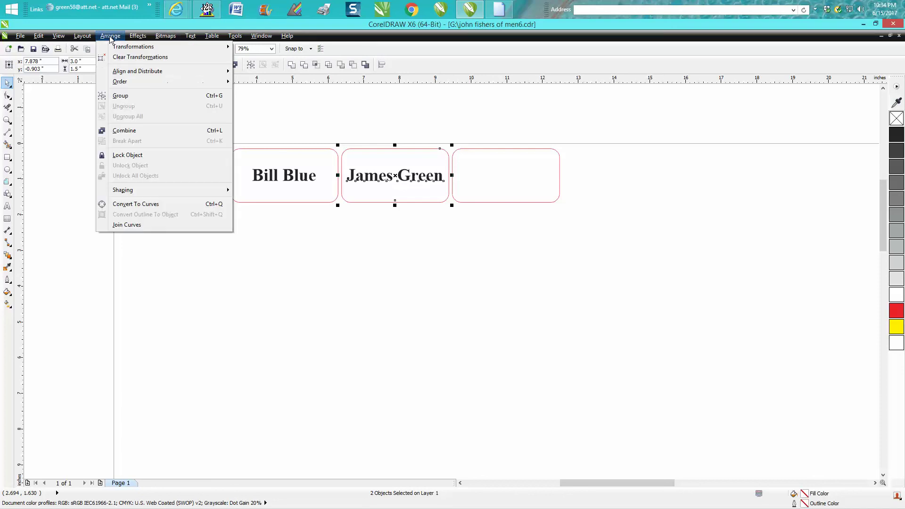
pyautogui.moveTo(132, 76)
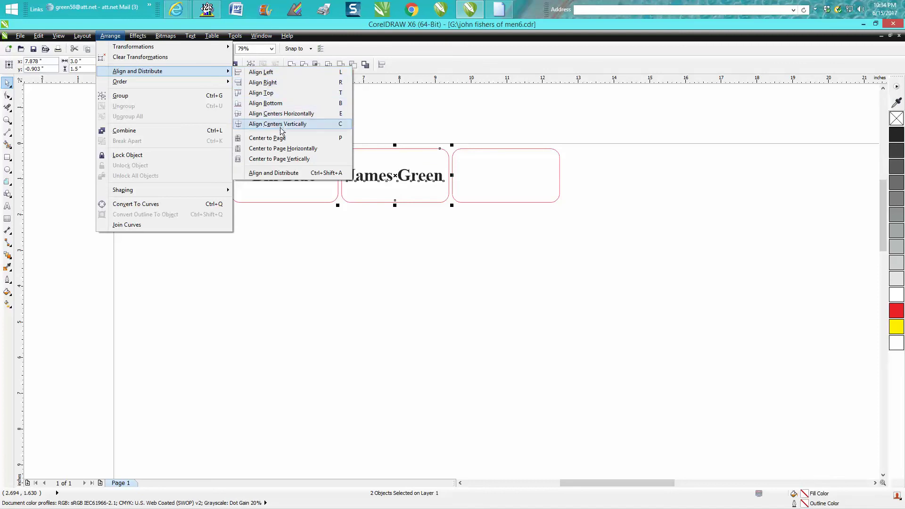
pyautogui.click(323, 245)
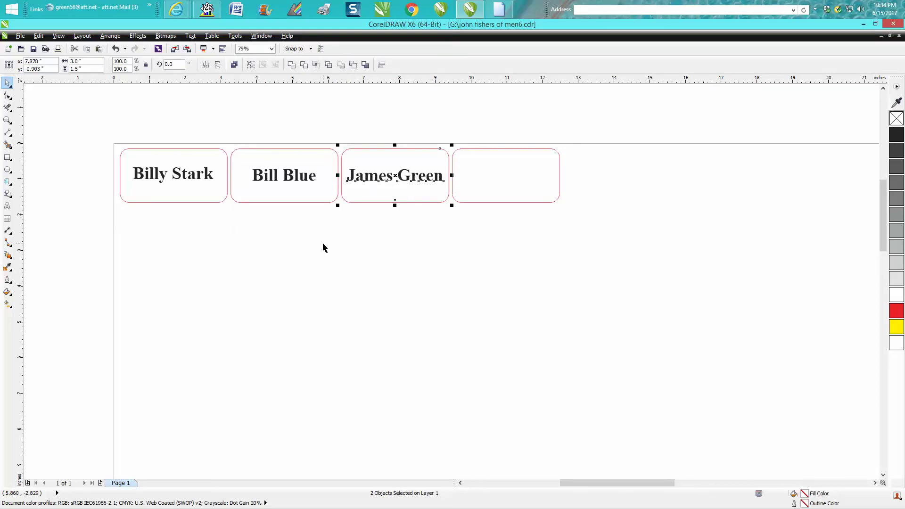